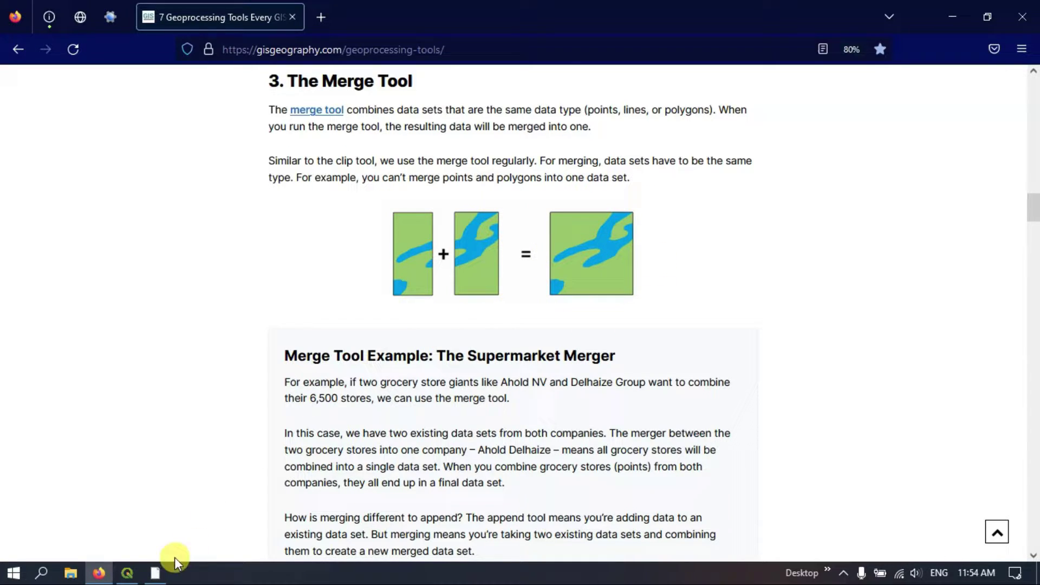
Step: Switch from the GISGeography merge article in Firefox to the QGIS Merge Tool project
{"action": "left_click", "coordinate": [124, 574]}
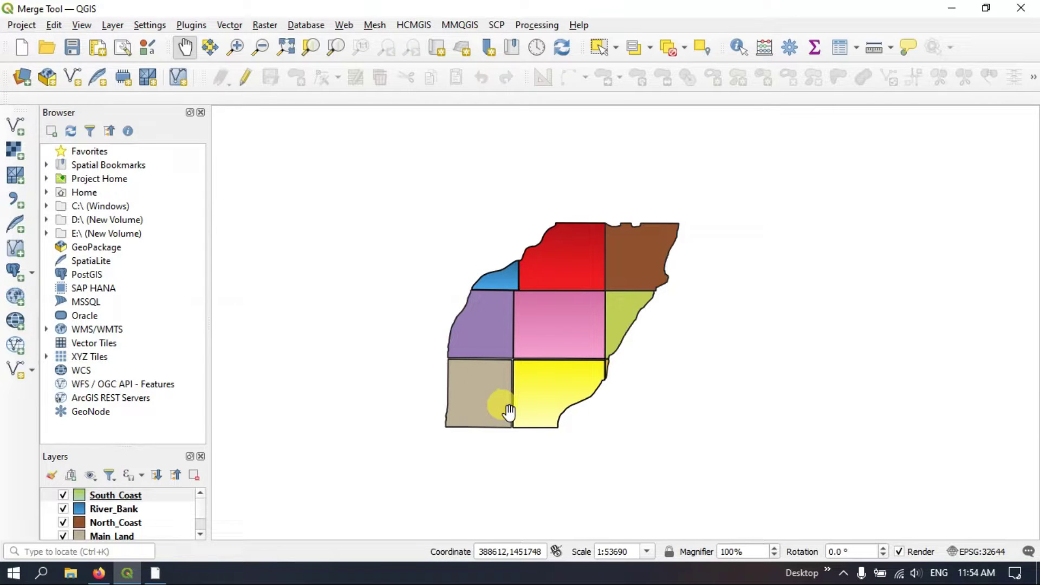
{"action": "scroll", "coordinate": [588, 336], "scroll_direction": "up", "scroll_amount": 1}
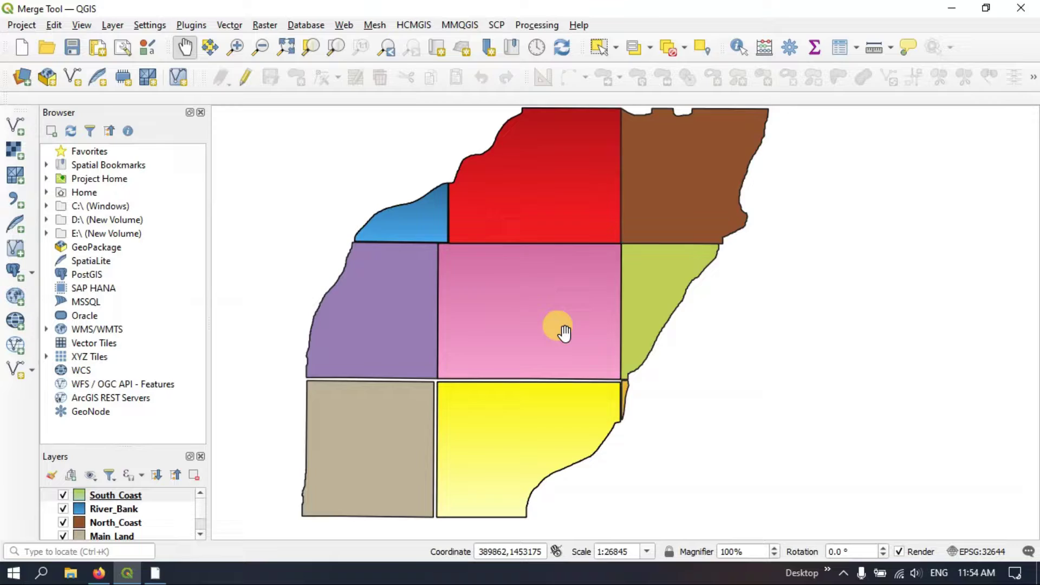
{"action": "scroll", "coordinate": [562, 331], "scroll_direction": "down", "scroll_amount": 1}
Step: Enlarge the Layers panel so all nine state layers are listed, and leave each one checked and visible
{"action": "left_click", "coordinate": [62, 495]}
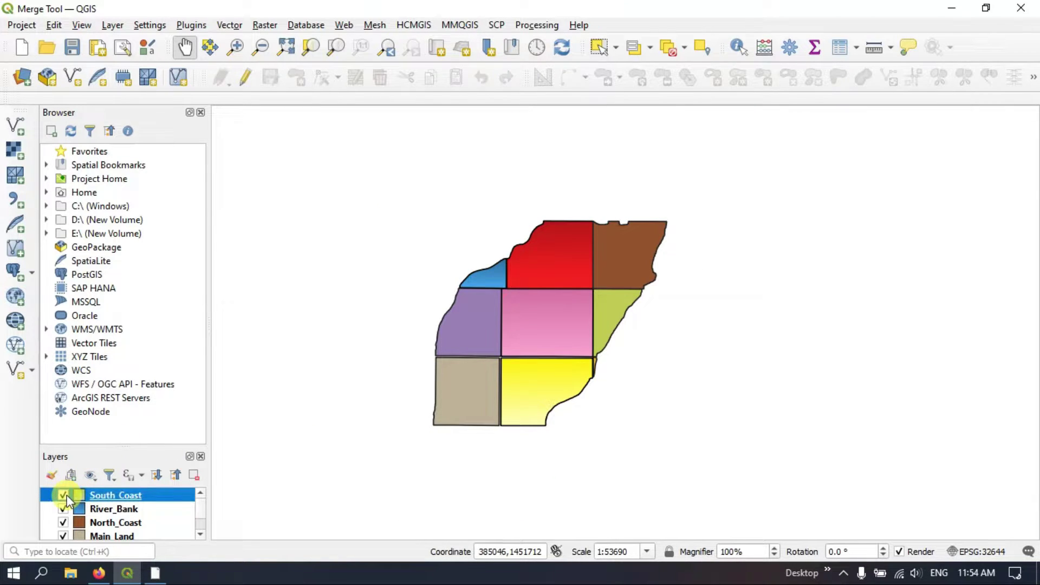
{"action": "left_click", "coordinate": [63, 509]}
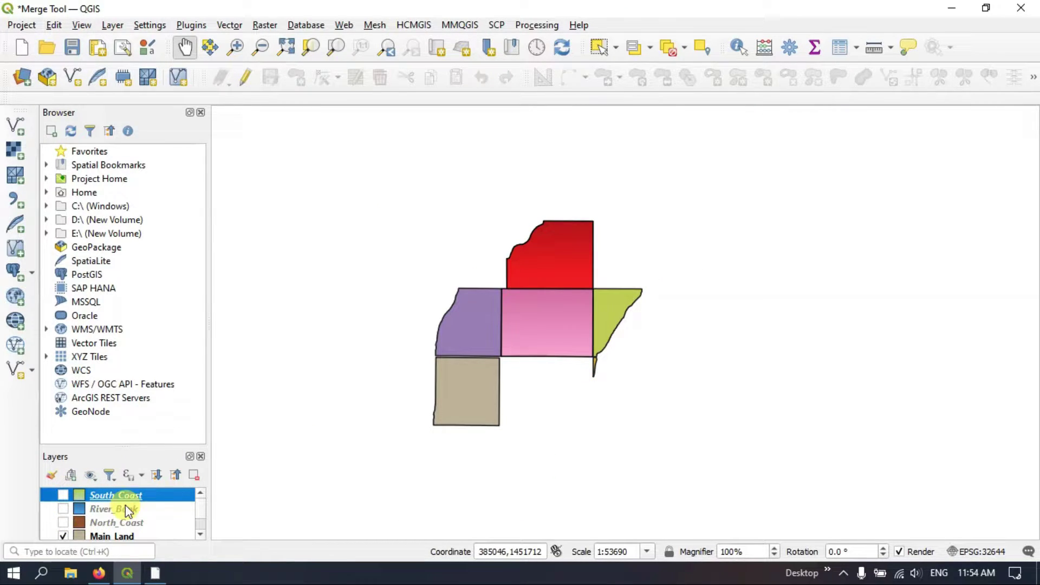
{"action": "left_click_drag", "start_coordinate": [147, 447], "coordinate": [154, 309]}
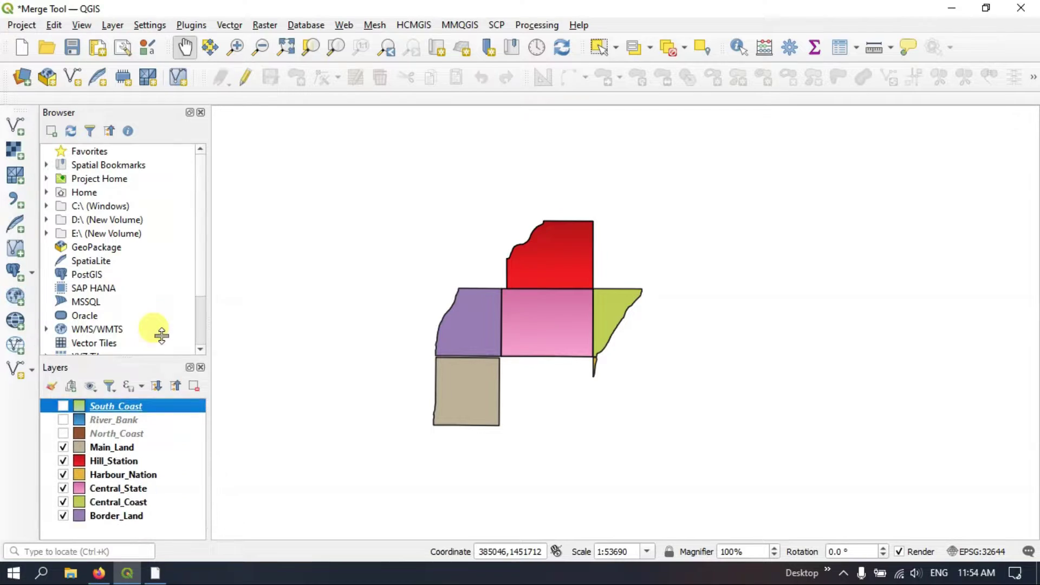
{"action": "left_click", "coordinate": [62, 398]}
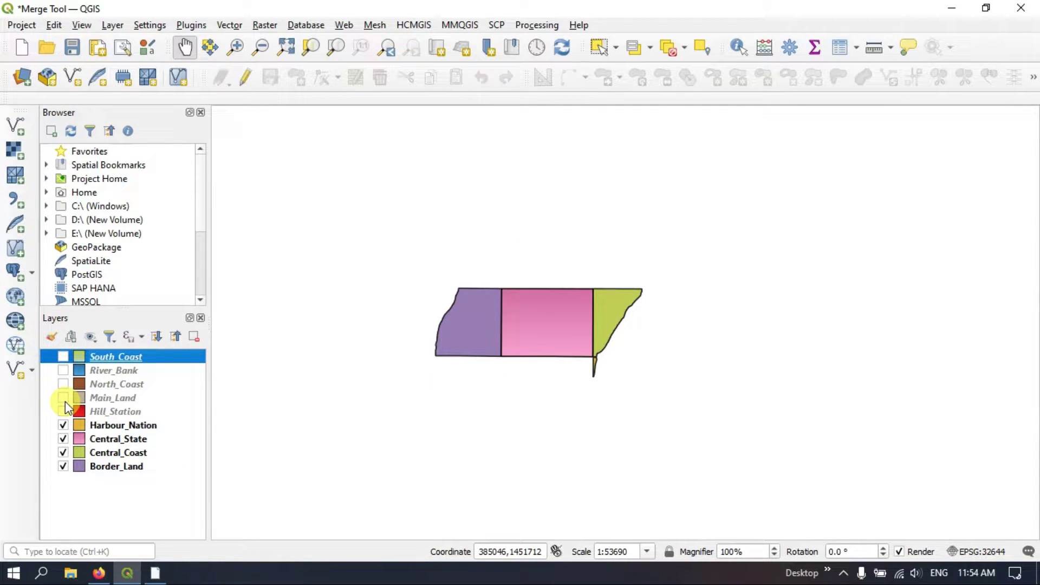
{"action": "left_click", "coordinate": [63, 397]}
{"action": "left_click", "coordinate": [62, 384]}
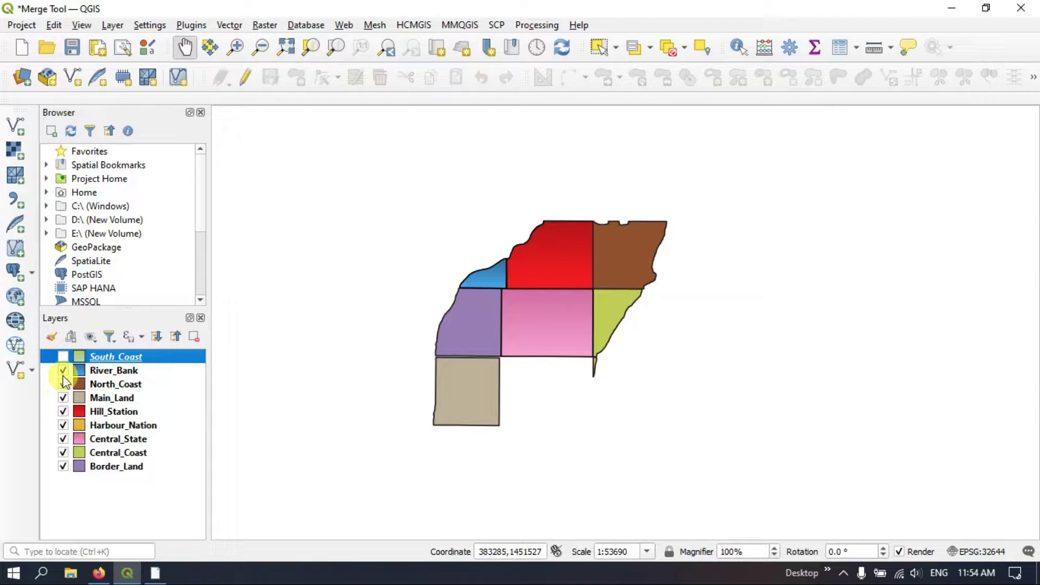
{"action": "left_click", "coordinate": [63, 357]}
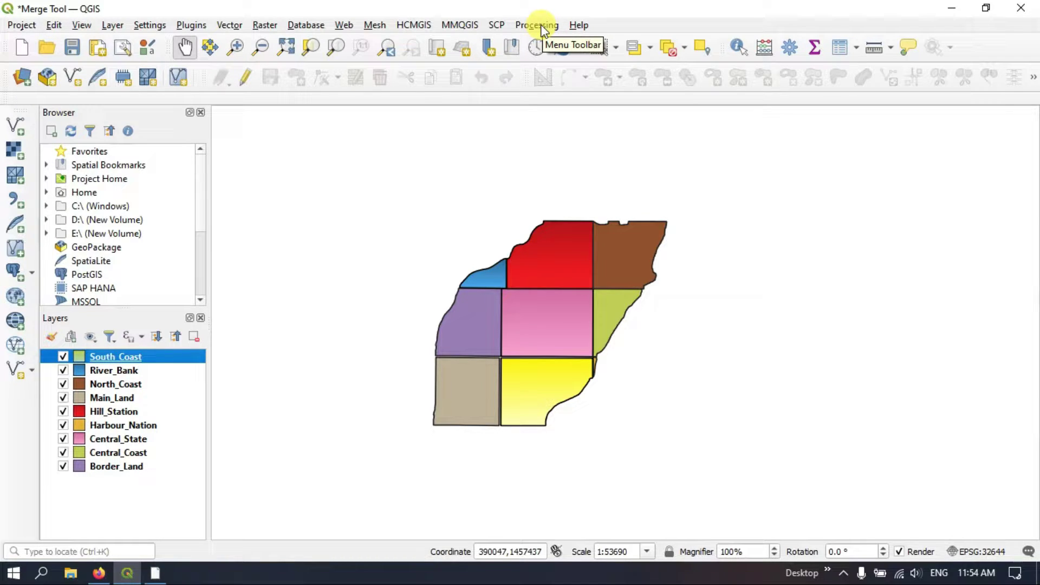
Step: Open the Processing Toolbox and select Merge vector layers from the 'merge' search results
{"action": "left_click", "coordinate": [538, 26]}
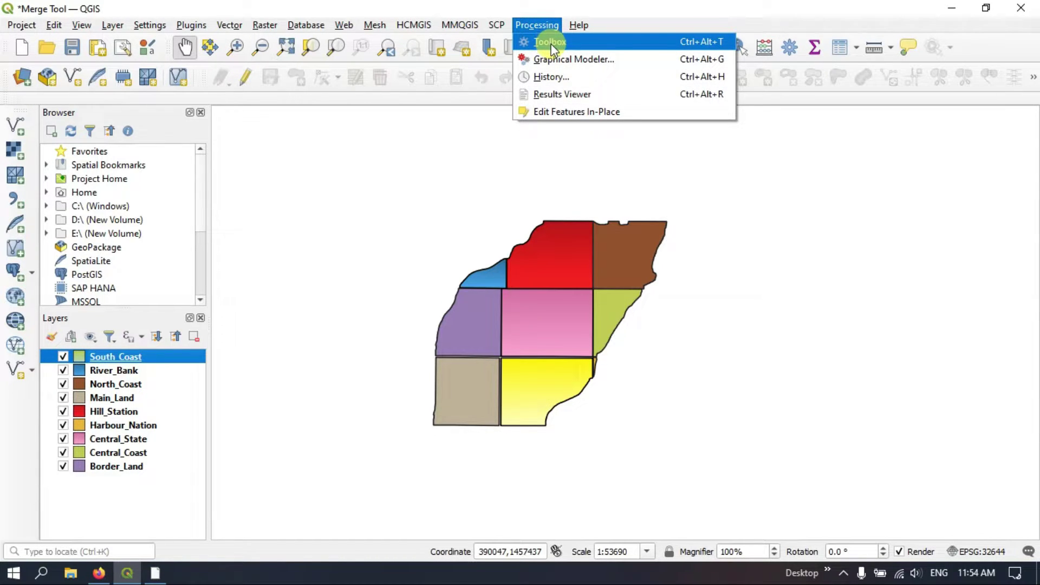
{"action": "left_click", "coordinate": [551, 42]}
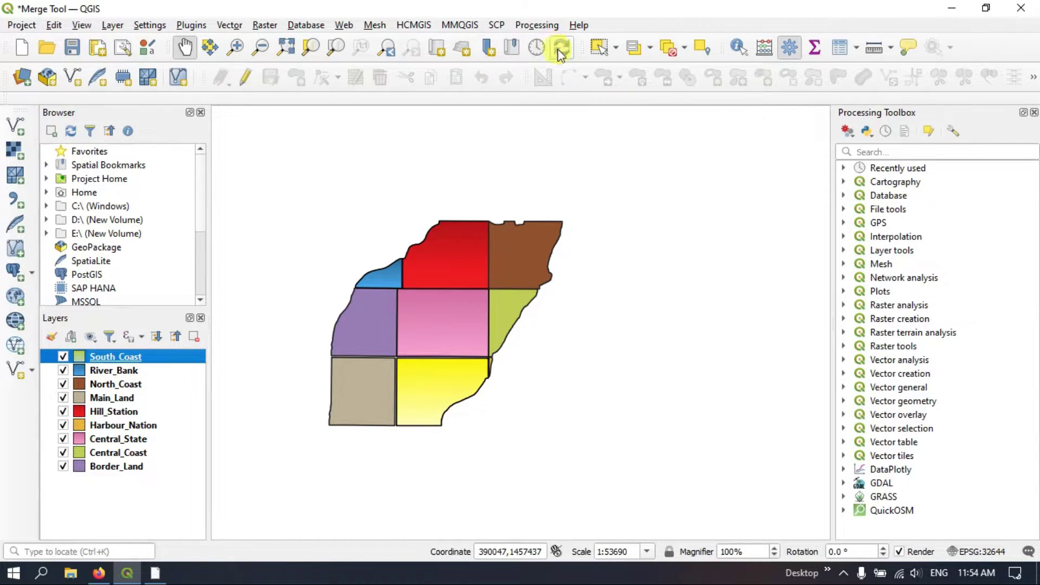
{"action": "left_click", "coordinate": [910, 151]}
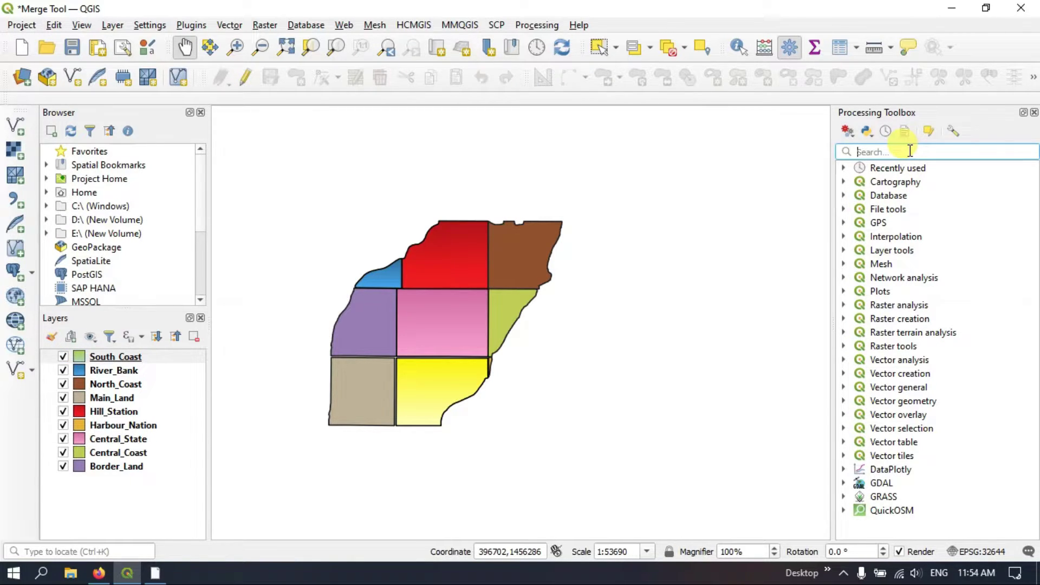
{"action": "type", "text": "mer"}
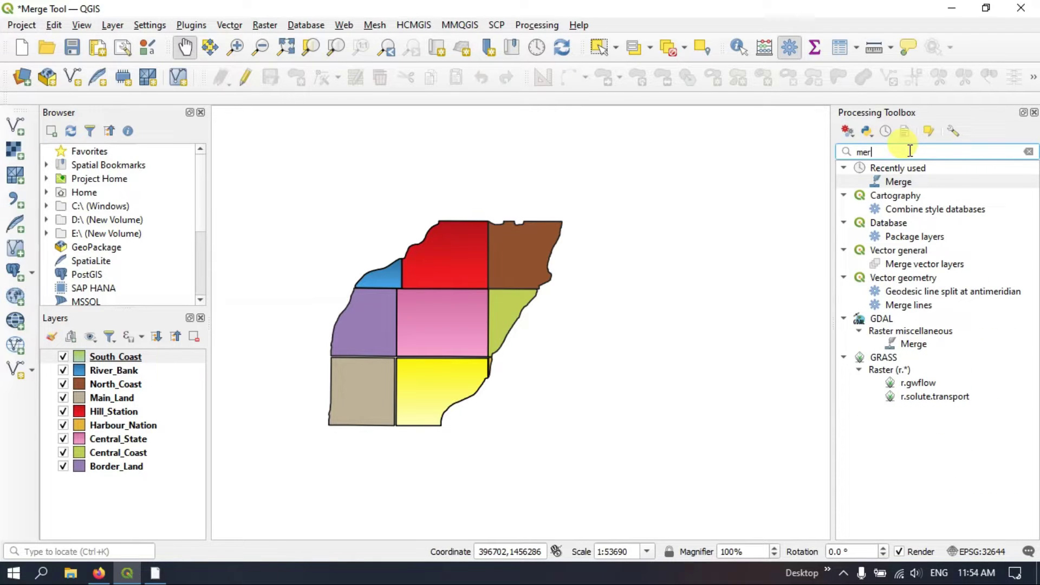
{"action": "type", "text": "ge"}
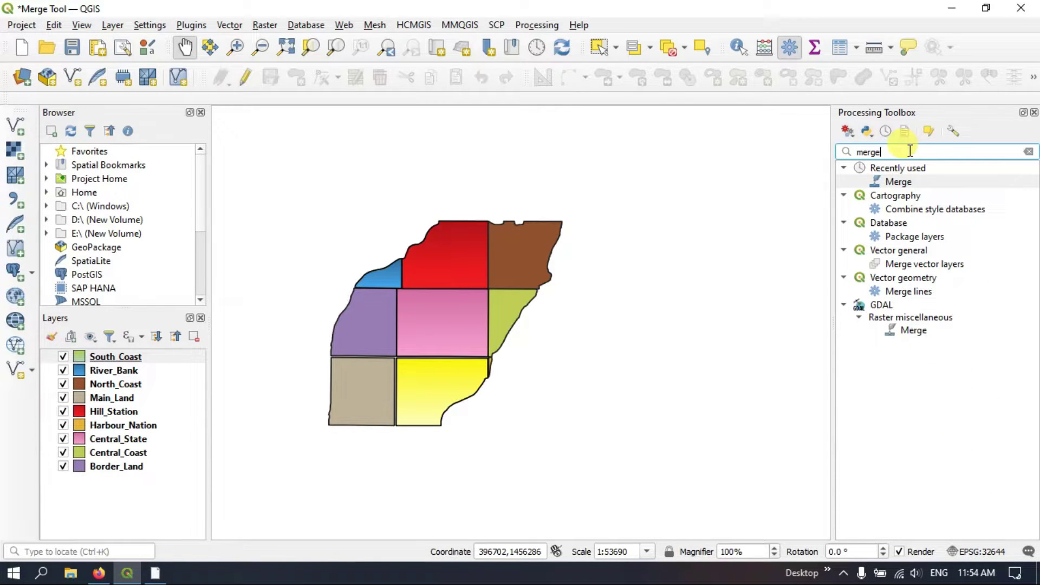
{"action": "left_click", "coordinate": [916, 266]}
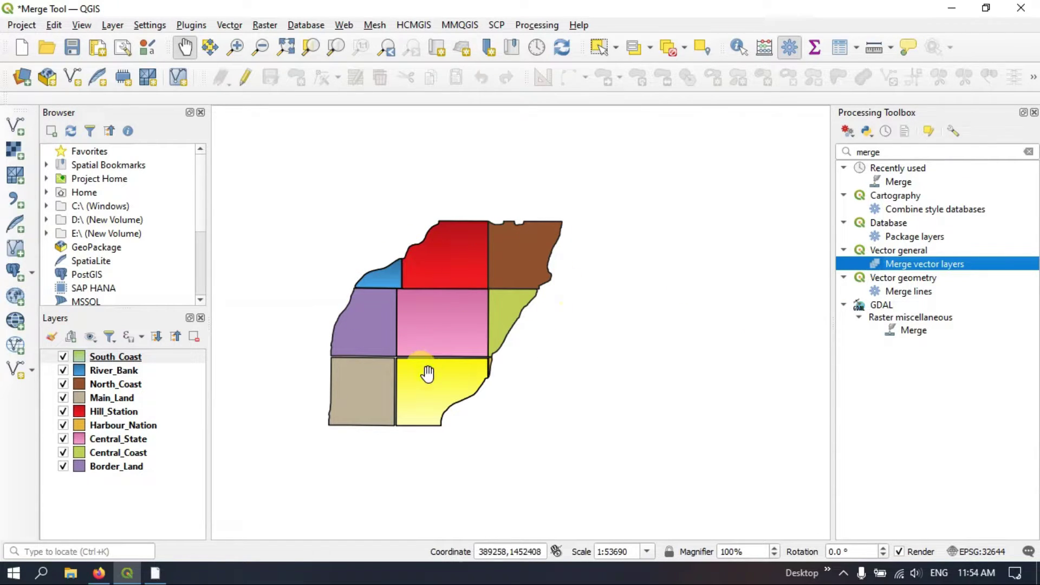
Step: Launch Merge vector layers and tick all nine state layers as inputs, without adding files from disk
{"action": "double_click", "coordinate": [939, 263]}
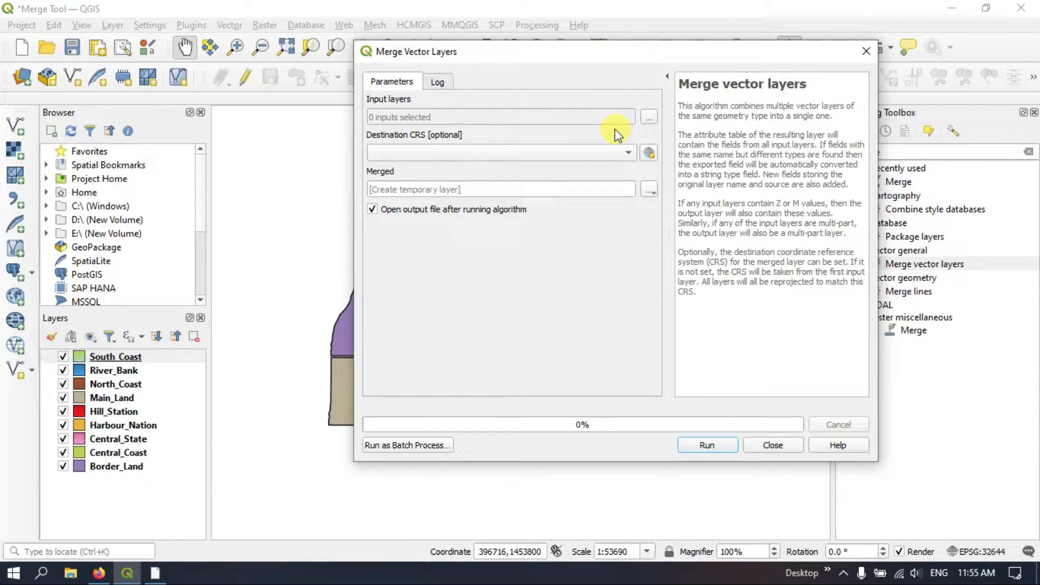
{"action": "left_click", "coordinate": [649, 119]}
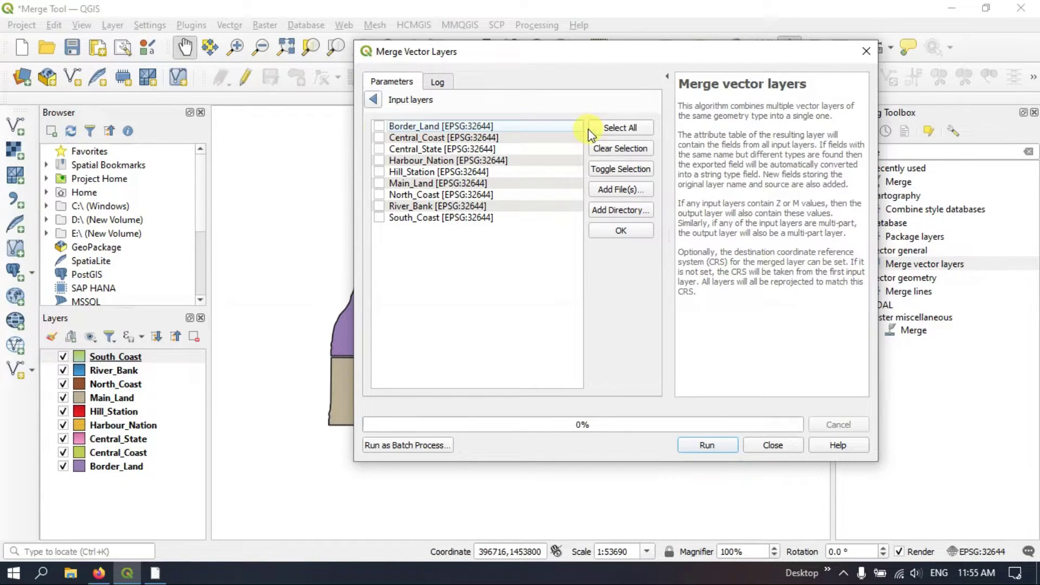
{"action": "left_click", "coordinate": [624, 128]}
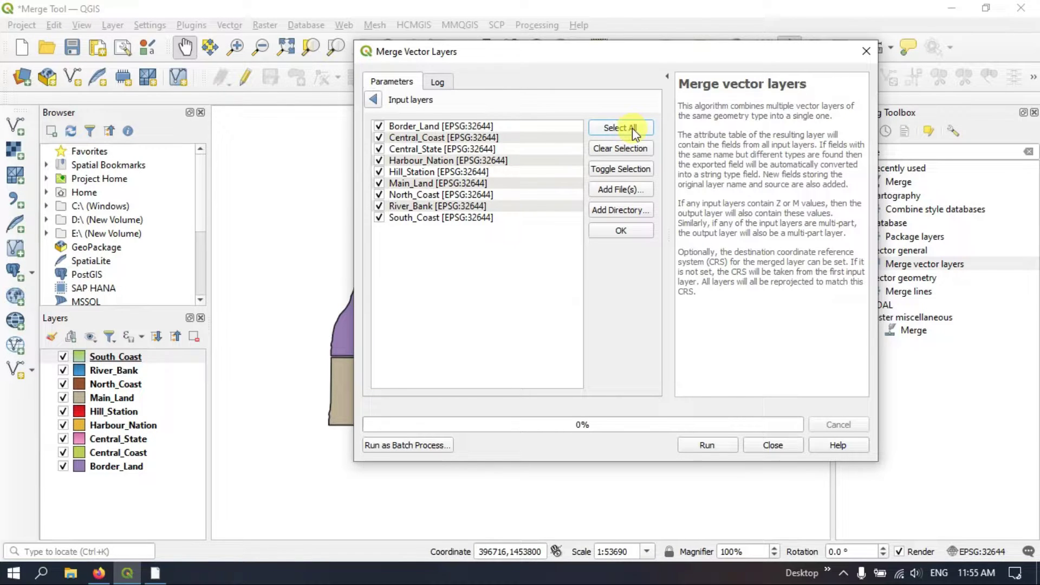
{"action": "left_click", "coordinate": [624, 192]}
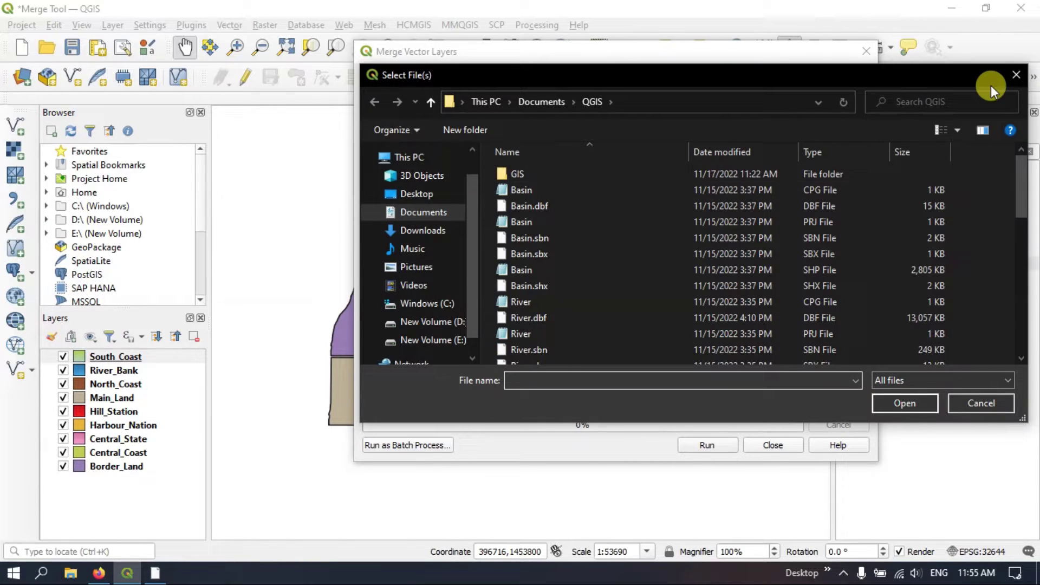
{"action": "left_click", "coordinate": [1015, 77]}
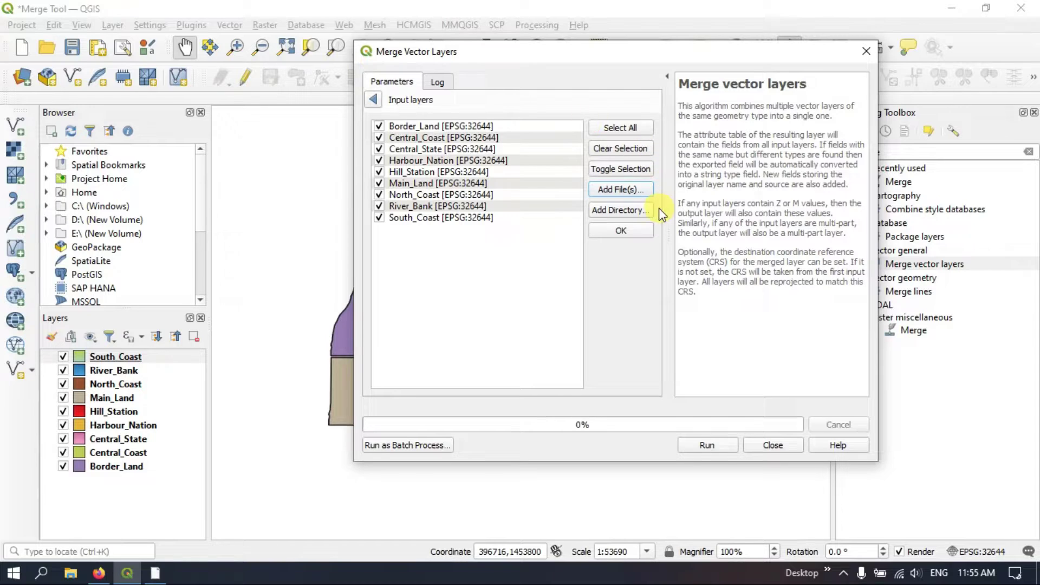
Step: Confirm the nine input layers and set the output CRS to the project's EPSG:32644
{"action": "left_click", "coordinate": [622, 232]}
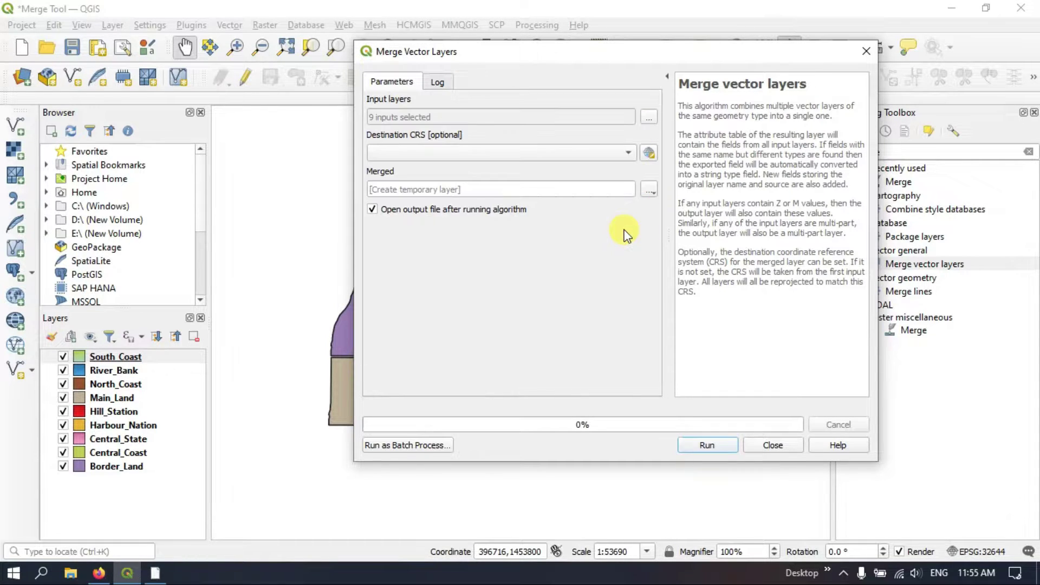
{"action": "left_click", "coordinate": [627, 154]}
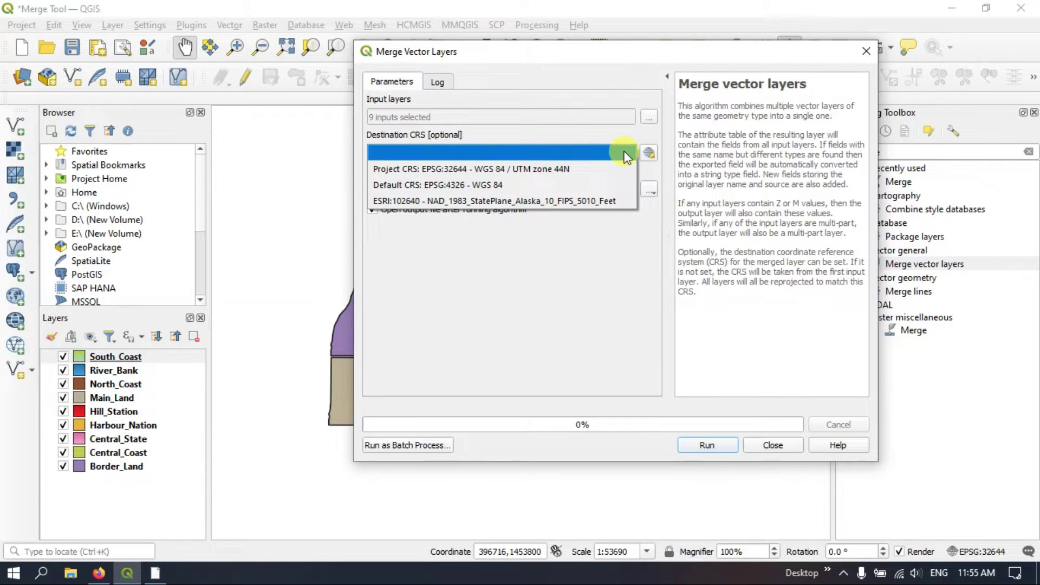
{"action": "left_click", "coordinate": [587, 176]}
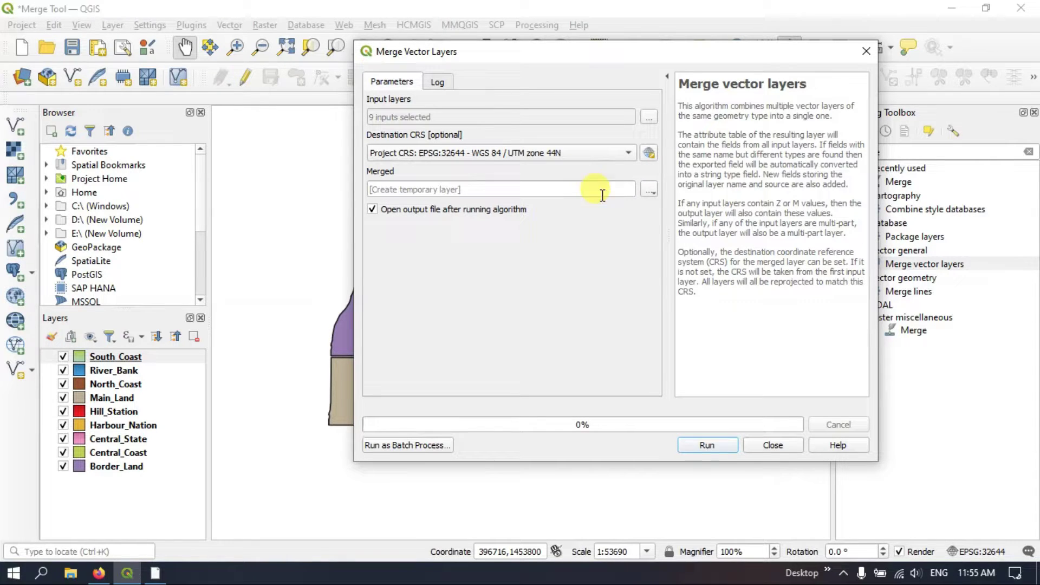
Step: Save the merged output as D:/GS/Raster/TRI/fr/Merge_States.shp
{"action": "left_click", "coordinate": [649, 190]}
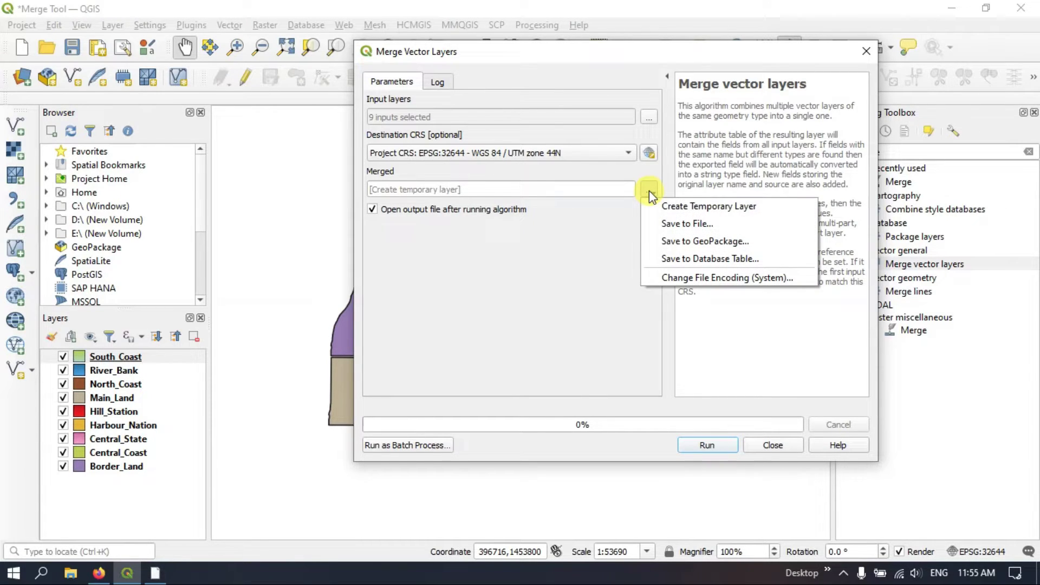
{"action": "left_click", "coordinate": [663, 221]}
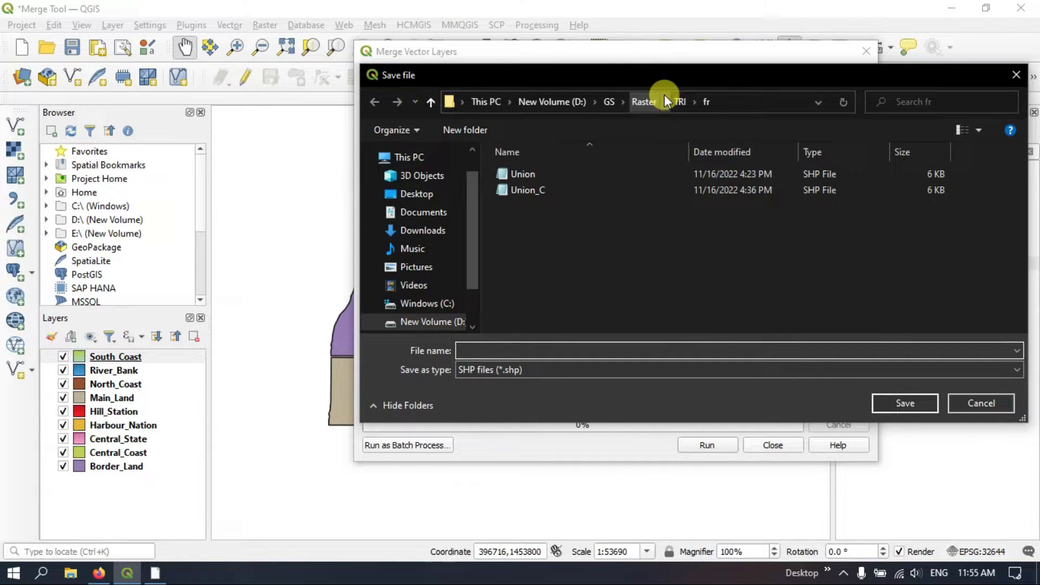
{"action": "mouse_move", "coordinate": [671, 79]}
{"action": "left_mouse_down"}
{"action": "mouse_move", "coordinate": [598, 391]}
{"action": "mouse_move", "coordinate": [672, 150]}
{"action": "left_mouse_up"}
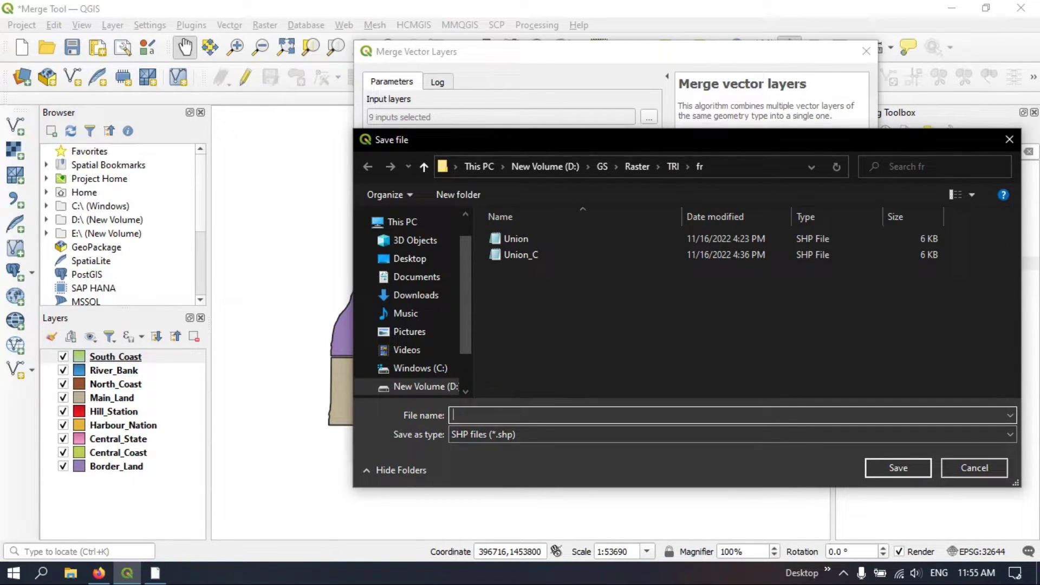
{"action": "type", "text": "Merge"}
{"action": "type", "text": "_"}
{"action": "type", "text": "States"}
{"action": "left_click", "coordinate": [894, 468]}
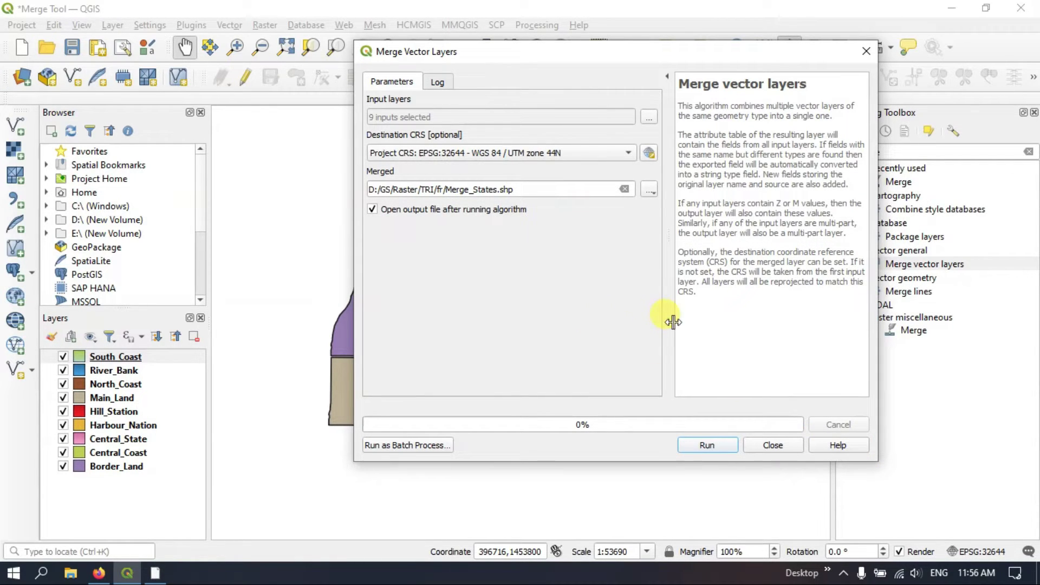
{"action": "left_click", "coordinate": [649, 190]}
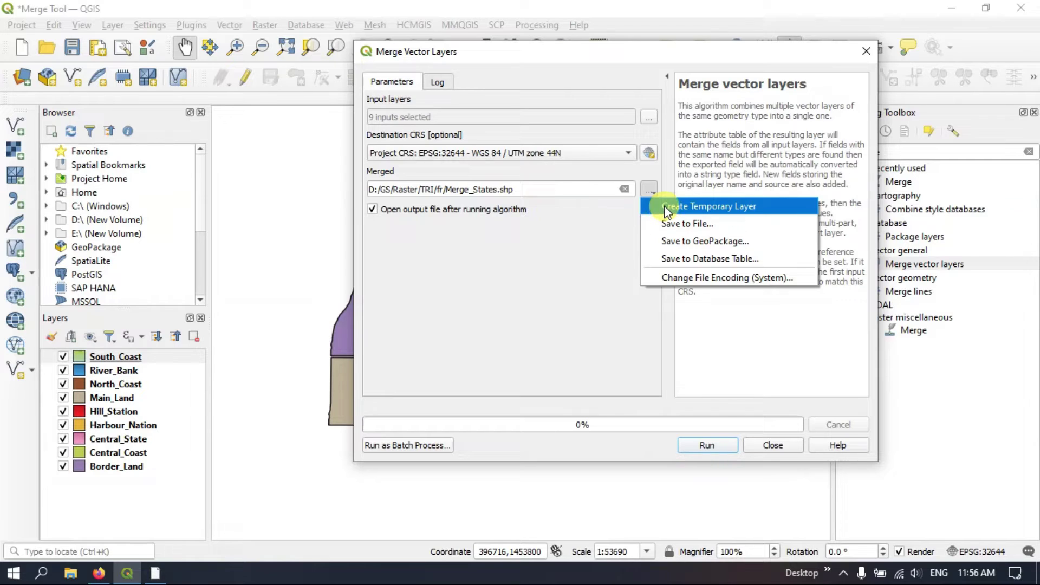
{"action": "left_click", "coordinate": [553, 251]}
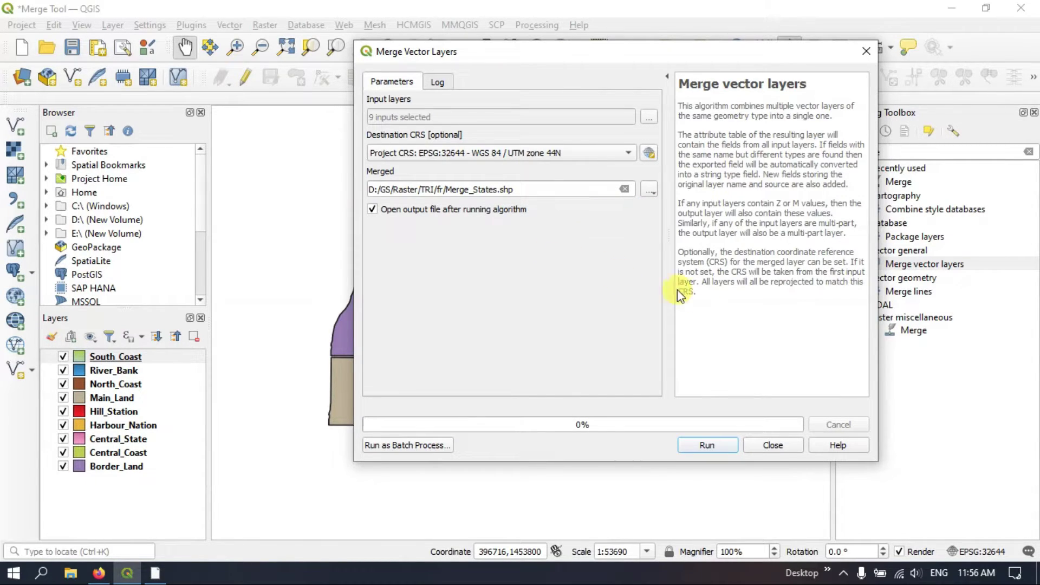
Step: Run the merge, then uncheck the nine state layers so only Merge States stays visible
{"action": "left_click", "coordinate": [710, 446]}
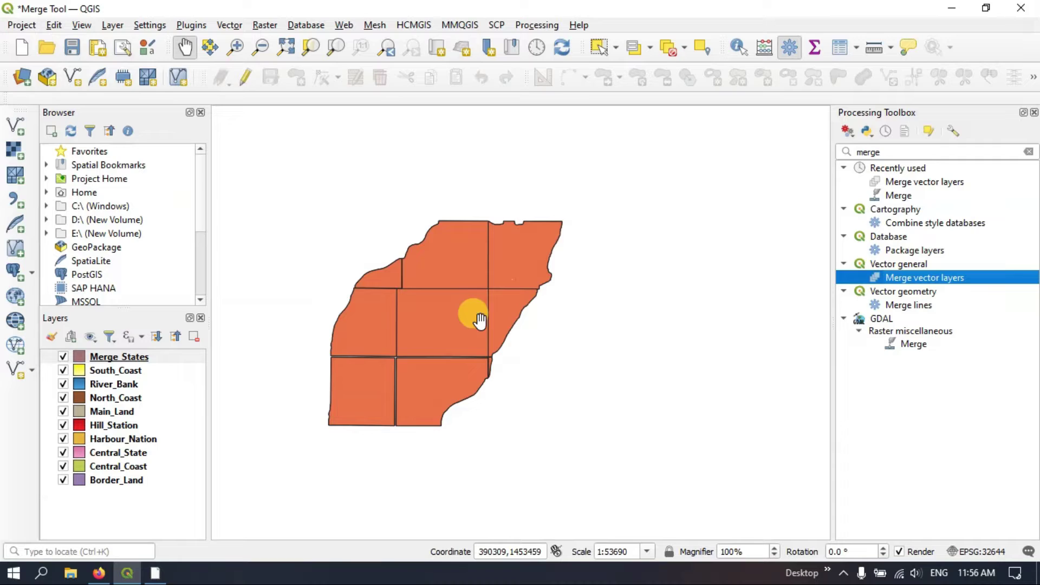
{"action": "left_click_drag", "start_coordinate": [373, 329], "coordinate": [441, 285]}
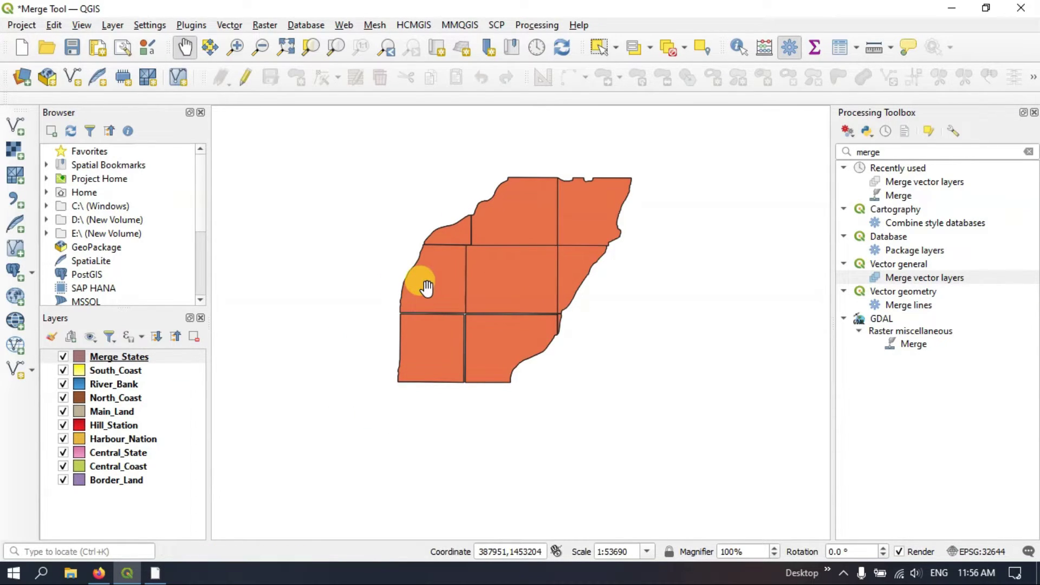
{"action": "left_click", "coordinate": [63, 371]}
{"action": "left_click", "coordinate": [63, 384]}
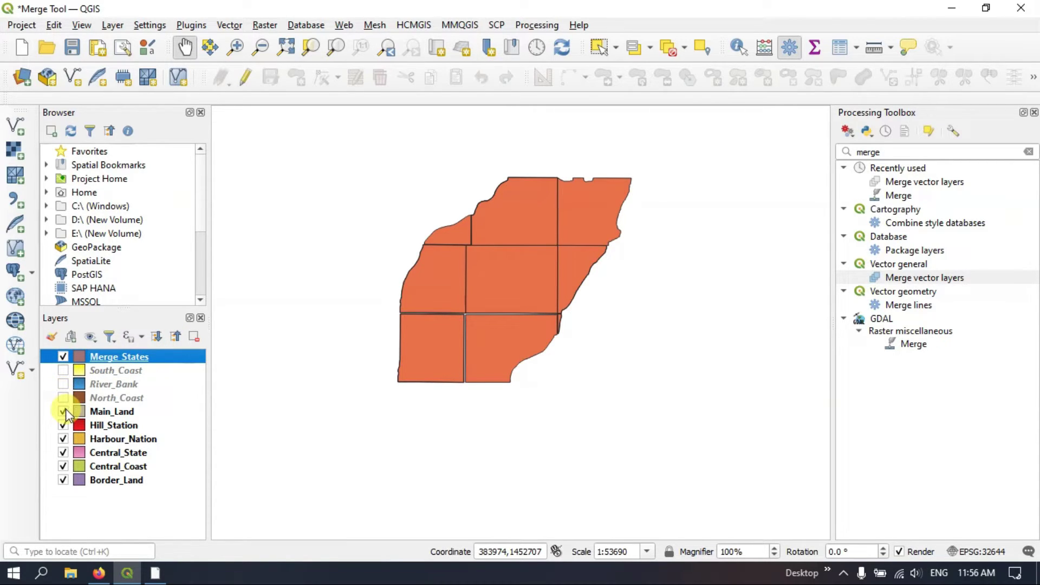
{"action": "left_click", "coordinate": [62, 413]}
{"action": "left_click", "coordinate": [63, 426]}
{"action": "left_click", "coordinate": [62, 453]}
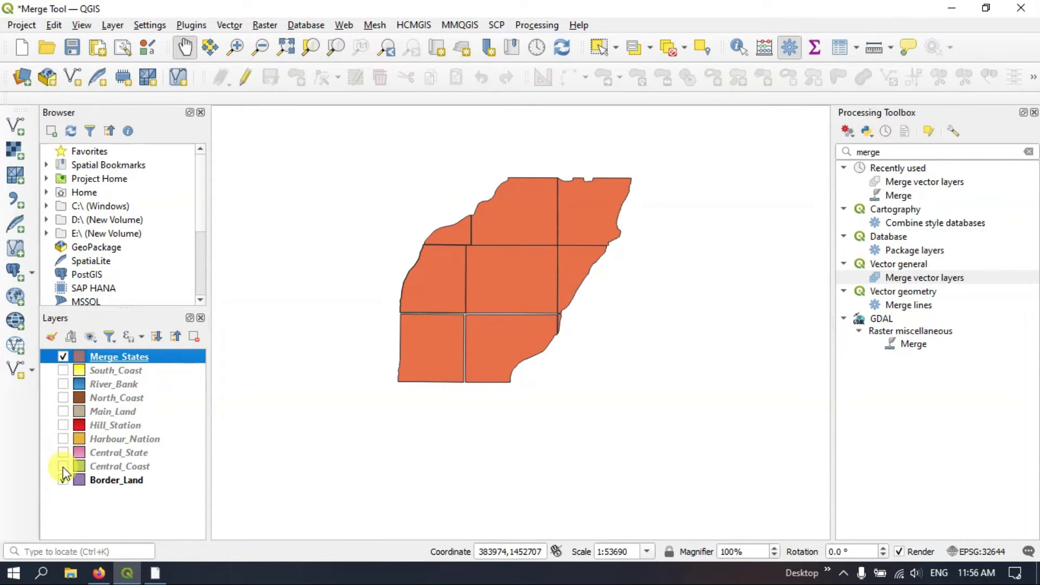
{"action": "left_click", "coordinate": [63, 481]}
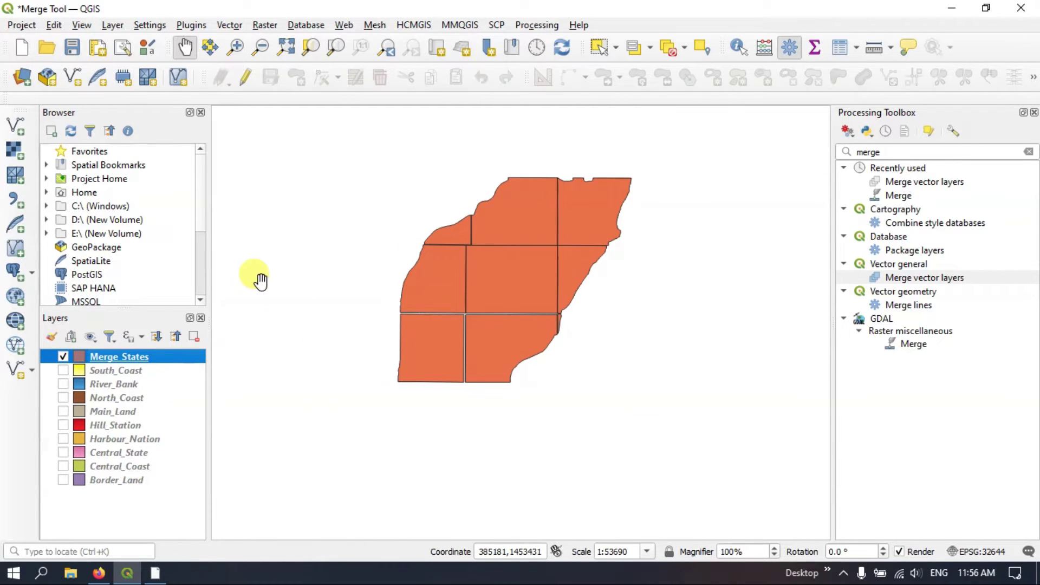
{"action": "left_click", "coordinate": [63, 357]}
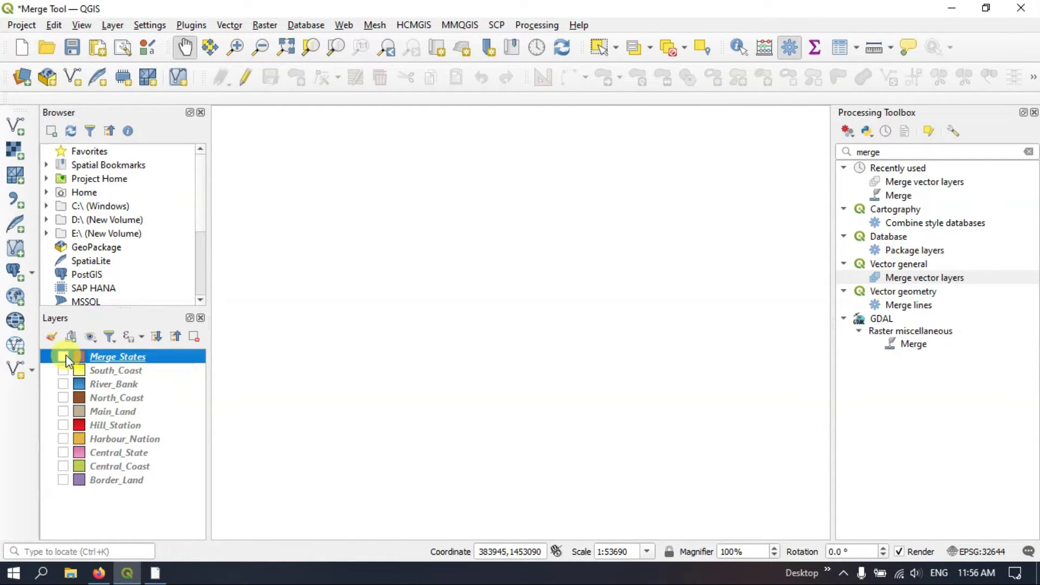
{"action": "left_click", "coordinate": [63, 357]}
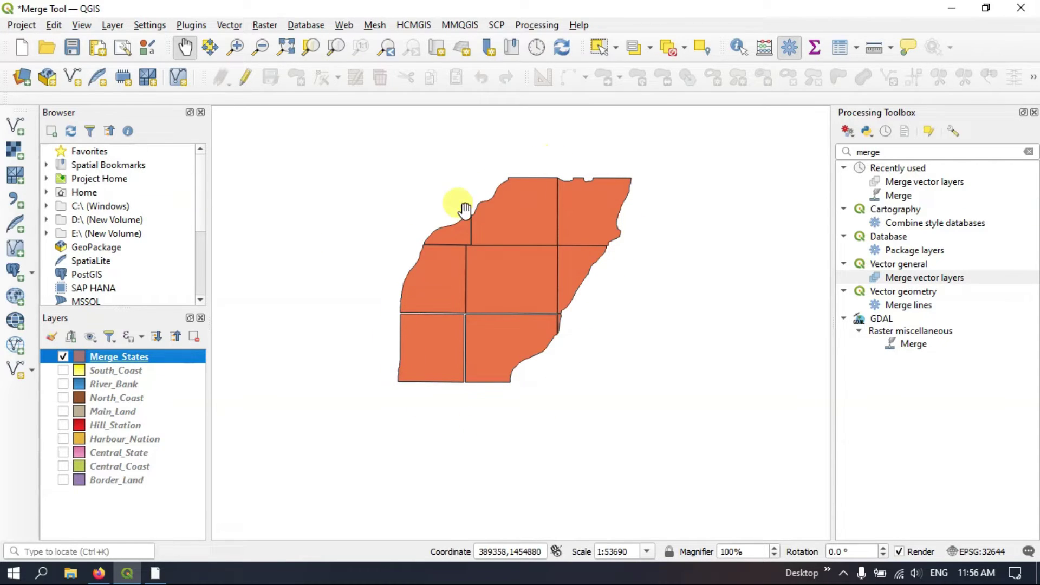
Step: Open the Merge_States attribute table, select the River_Bank record in row 8, then close the table
{"action": "right_click", "coordinate": [130, 367]}
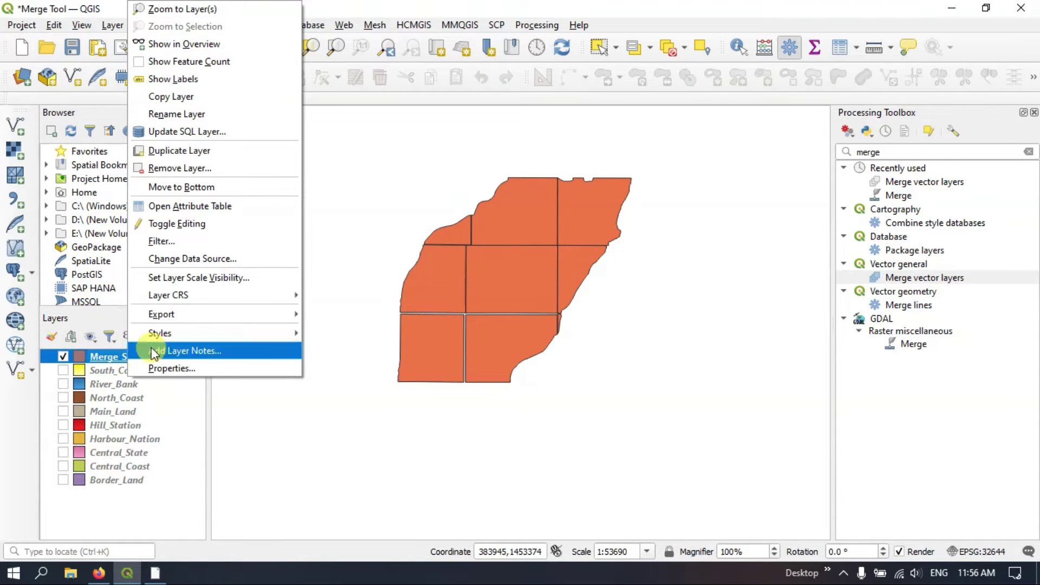
{"action": "left_click", "coordinate": [184, 212]}
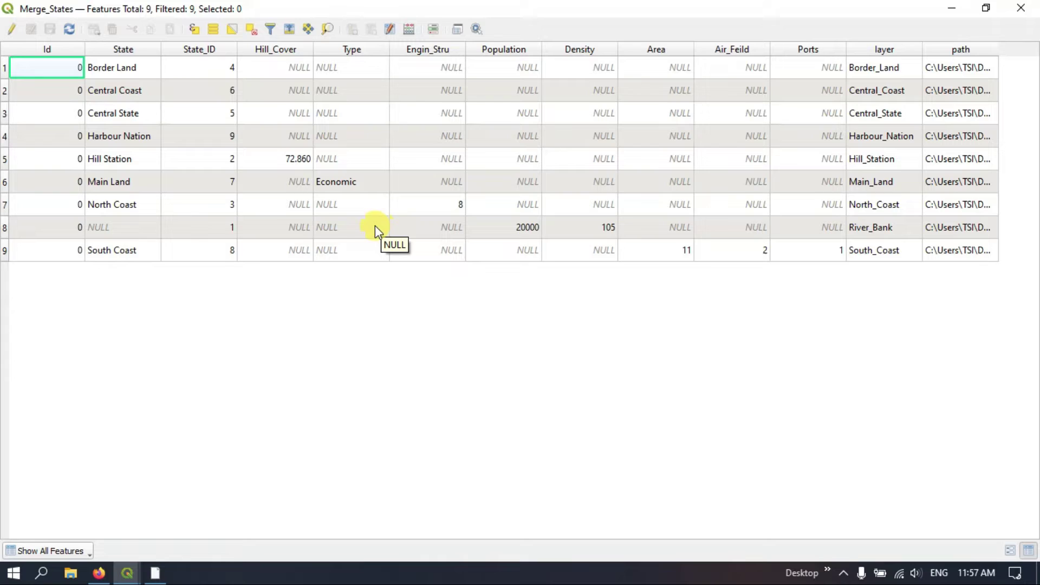
{"action": "left_click", "coordinate": [6, 228]}
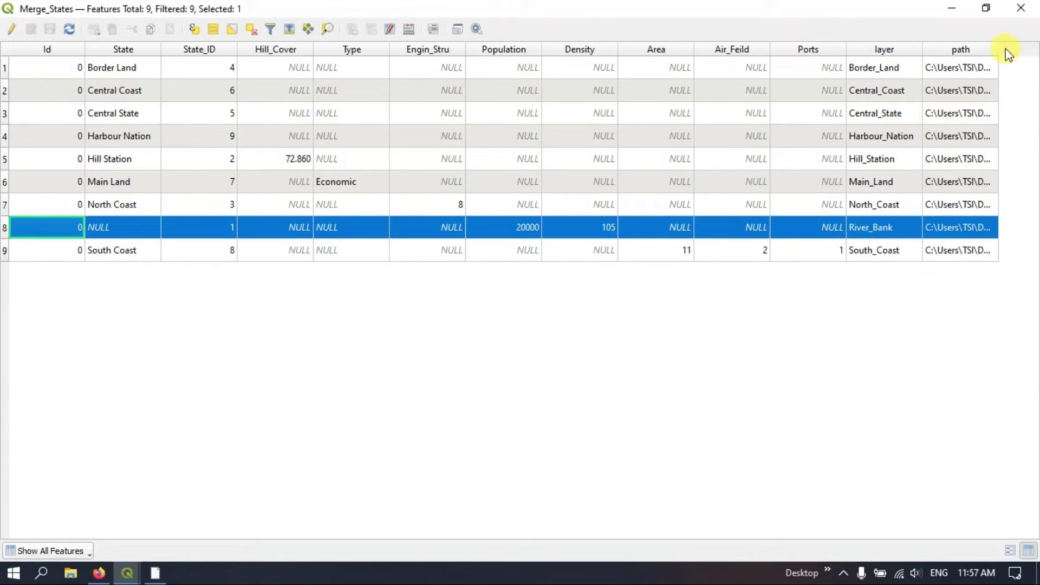
{"action": "left_click", "coordinate": [1021, 8]}
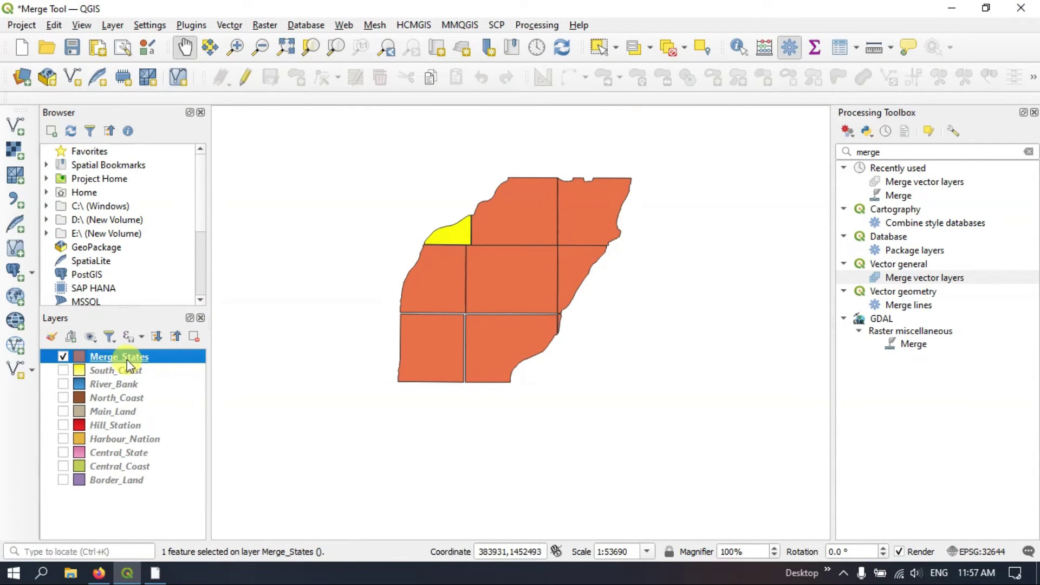
{"action": "left_click", "coordinate": [63, 357]}
{"action": "left_click", "coordinate": [94, 371]}
{"action": "right_click", "coordinate": [102, 374]}
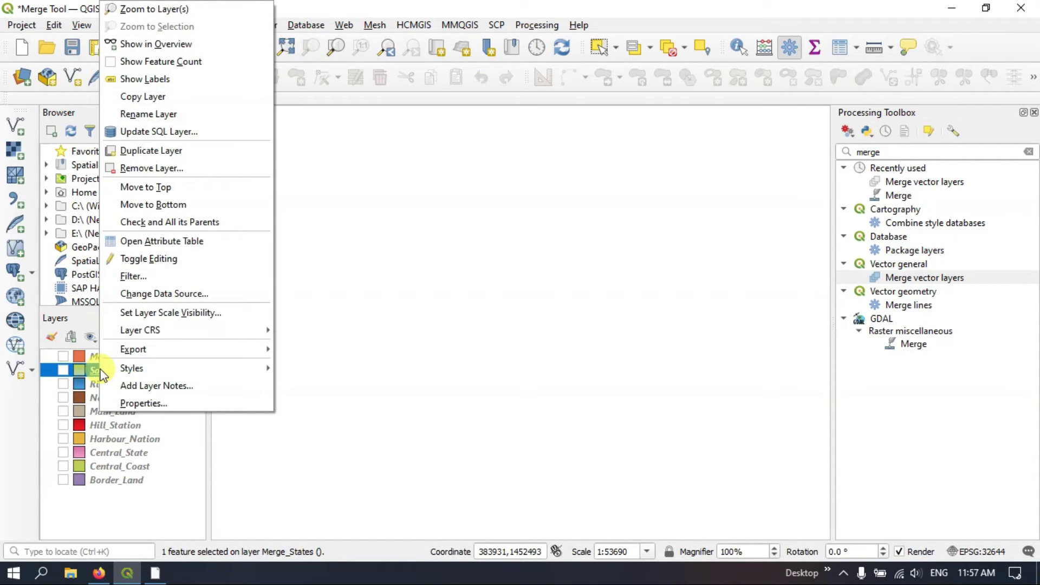
{"action": "left_click", "coordinate": [148, 240]}
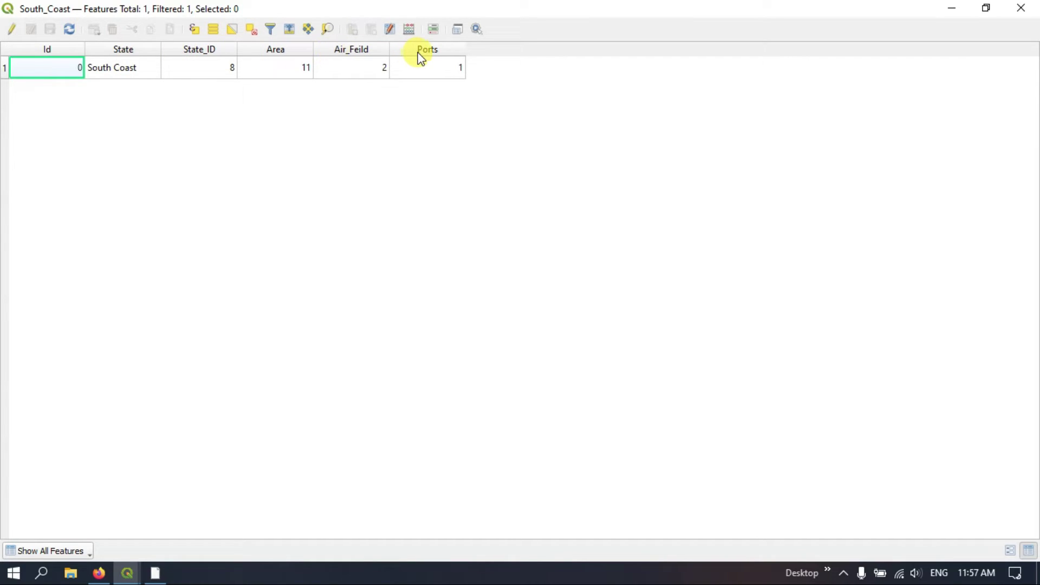
{"action": "left_click", "coordinate": [1021, 10]}
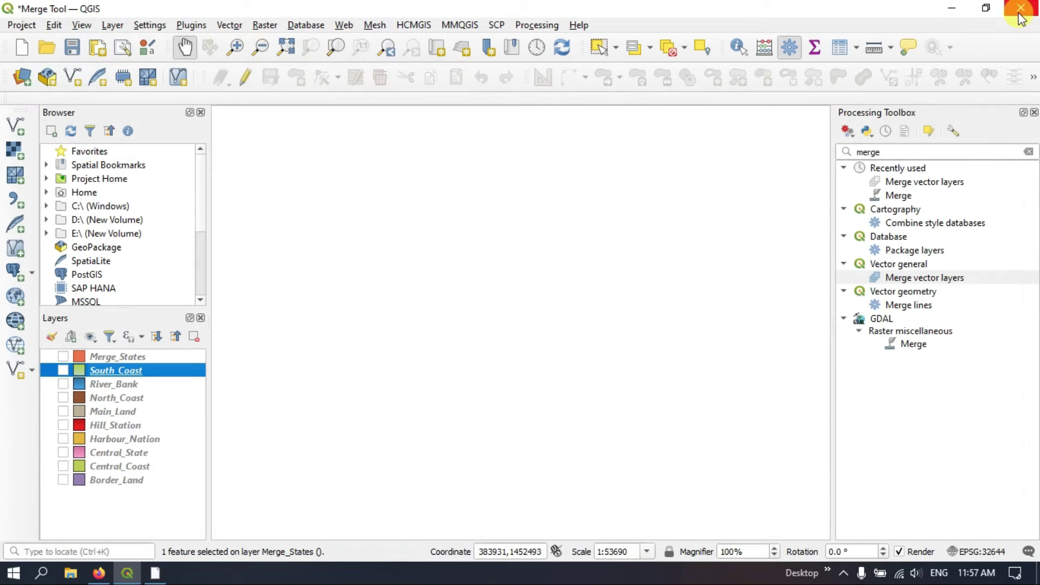
{"action": "right_click", "coordinate": [115, 385]}
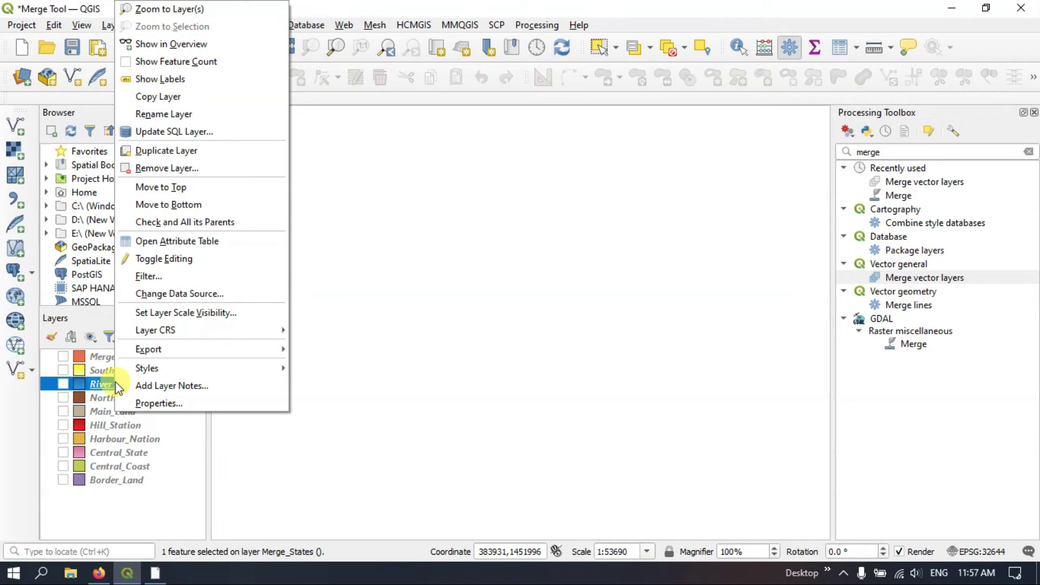
{"action": "left_click", "coordinate": [164, 242]}
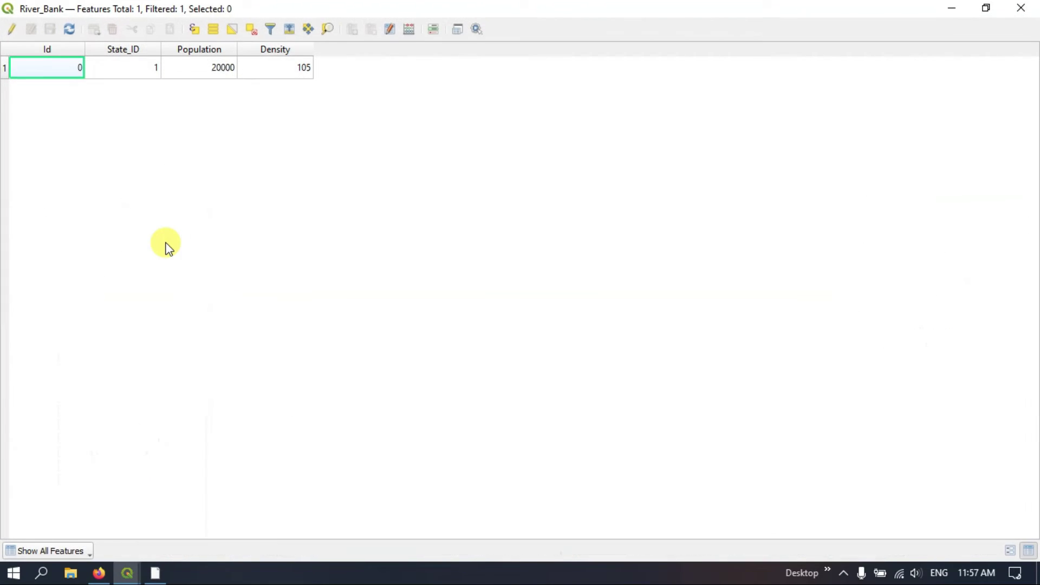
{"action": "left_click", "coordinate": [215, 51]}
{"action": "left_click", "coordinate": [264, 50]}
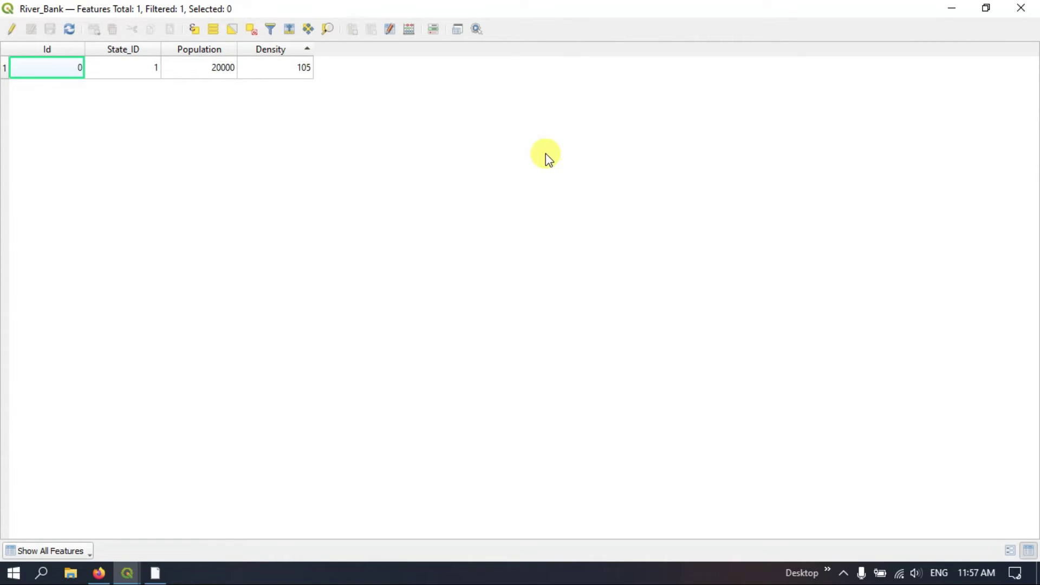
{"action": "left_click", "coordinate": [1021, 8]}
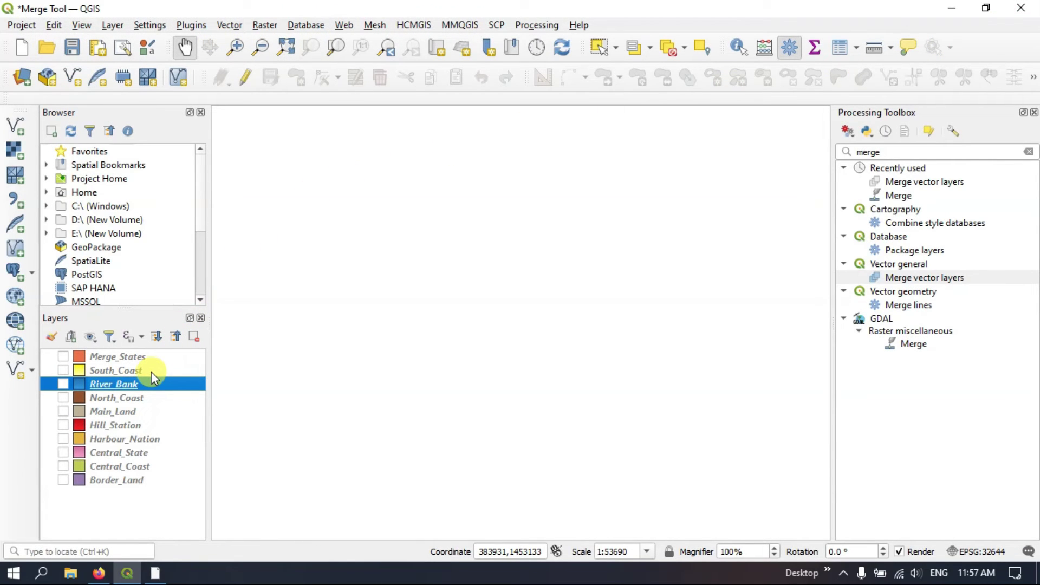
{"action": "left_click", "coordinate": [64, 356]}
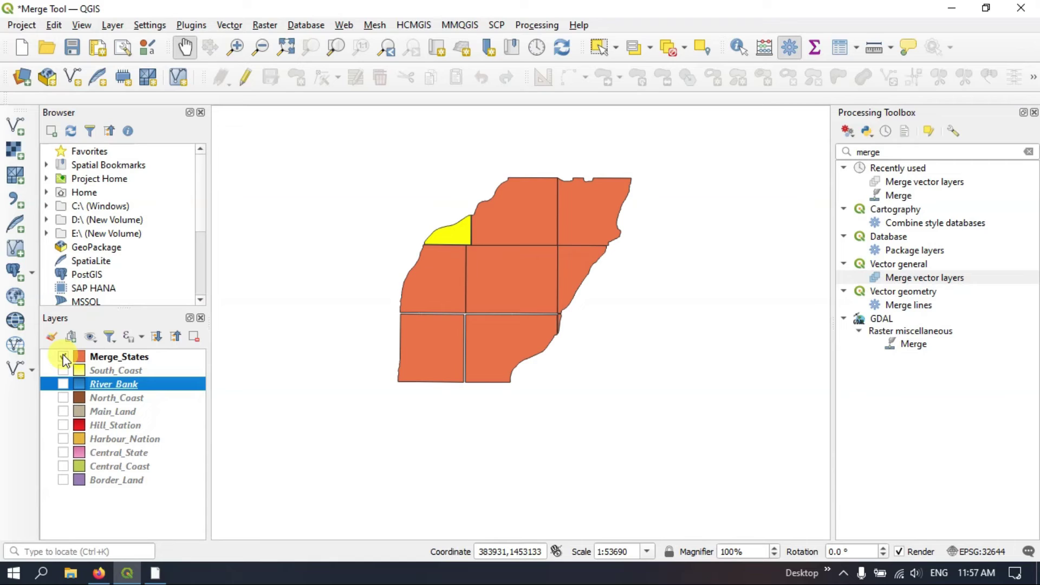
{"action": "right_click", "coordinate": [102, 358]}
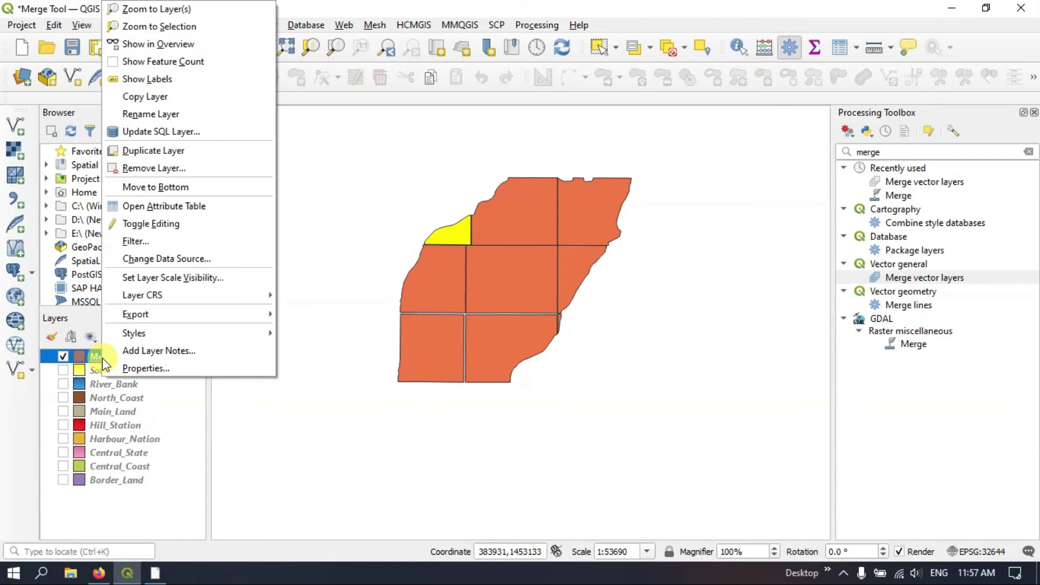
{"action": "left_click", "coordinate": [150, 208]}
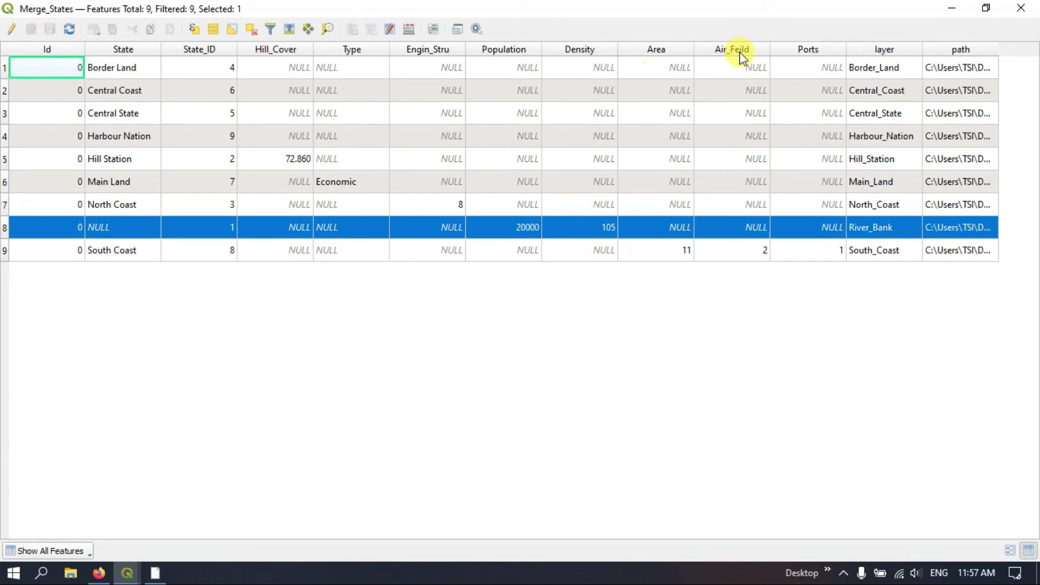
{"action": "left_click", "coordinate": [1016, 10]}
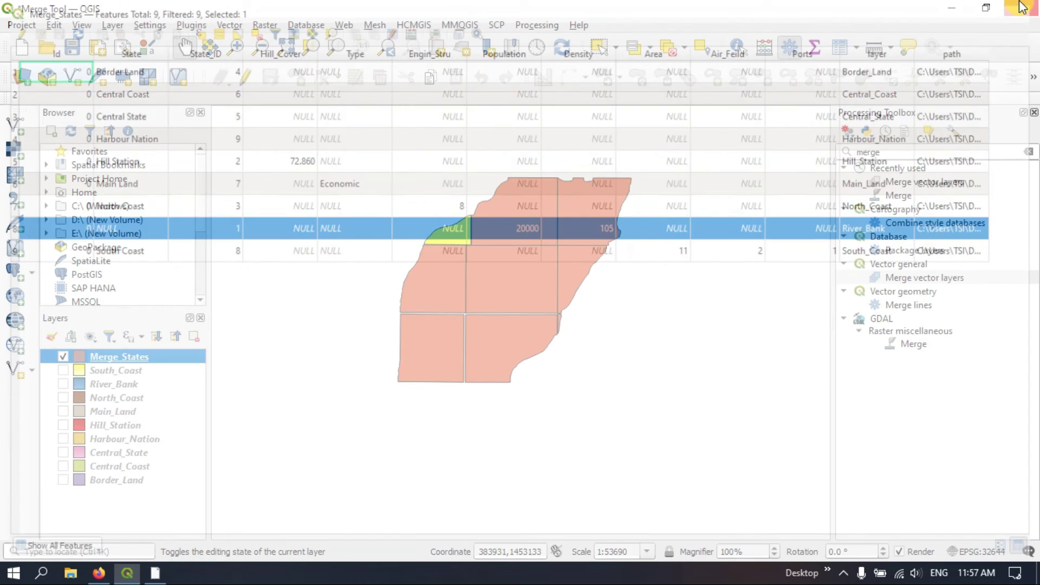